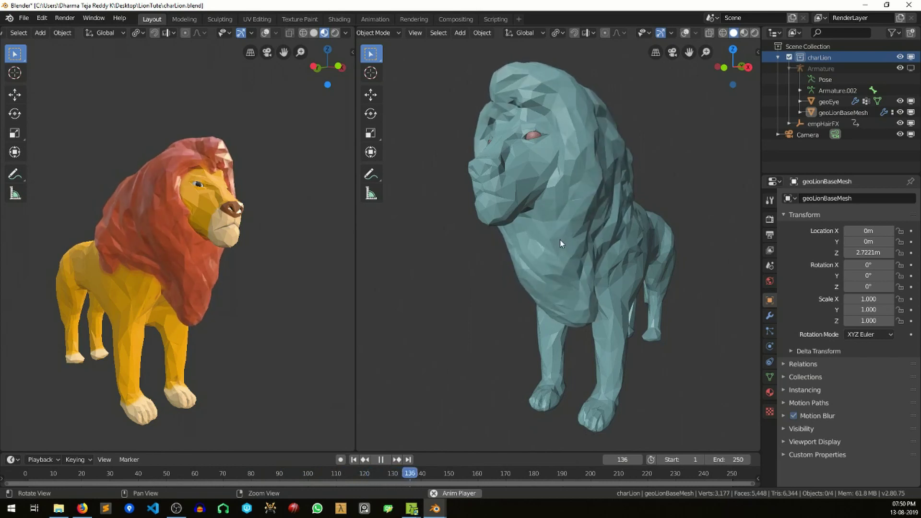
- Orbit, zoom and pan the right viewport to inspect the animated lion from several angles
middle_click_drag(503, 311, 649, 219)
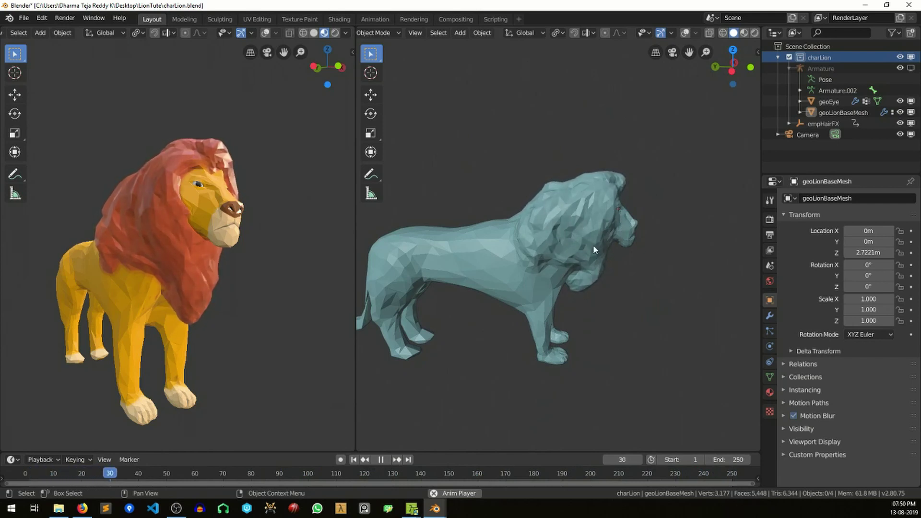
middle_click_drag(672, 310, 508, 293)
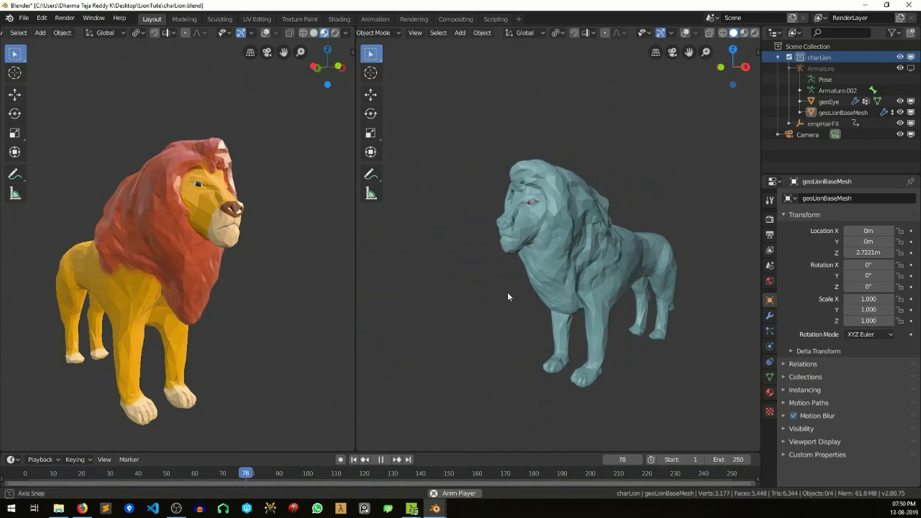
scroll(527, 288, "up", 2)
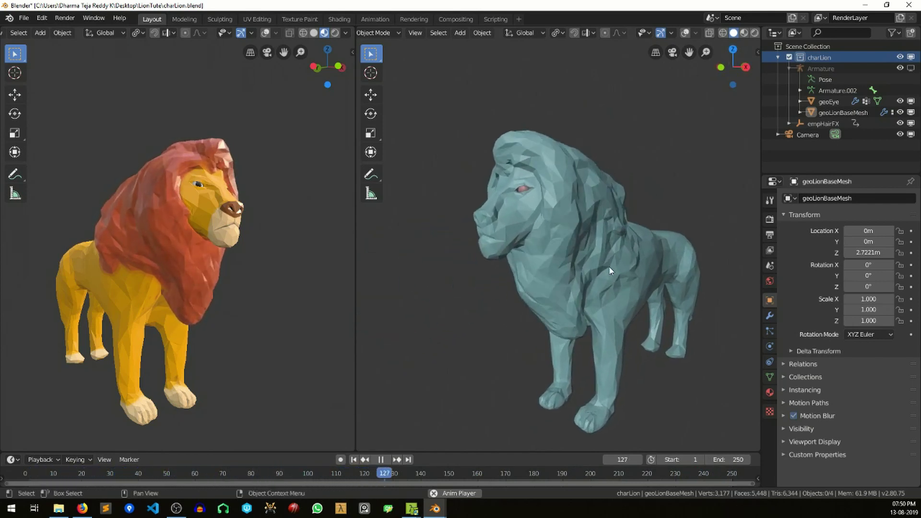
middle_click_drag(610, 270, 577, 267, "shift")
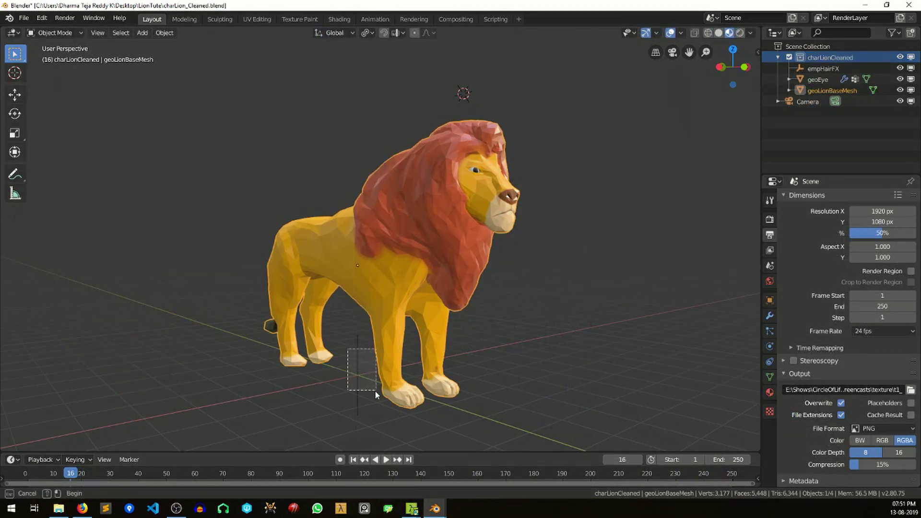
- Select the geoLionBaseMesh lion body and show its Object Data properties
left_click(360, 396)
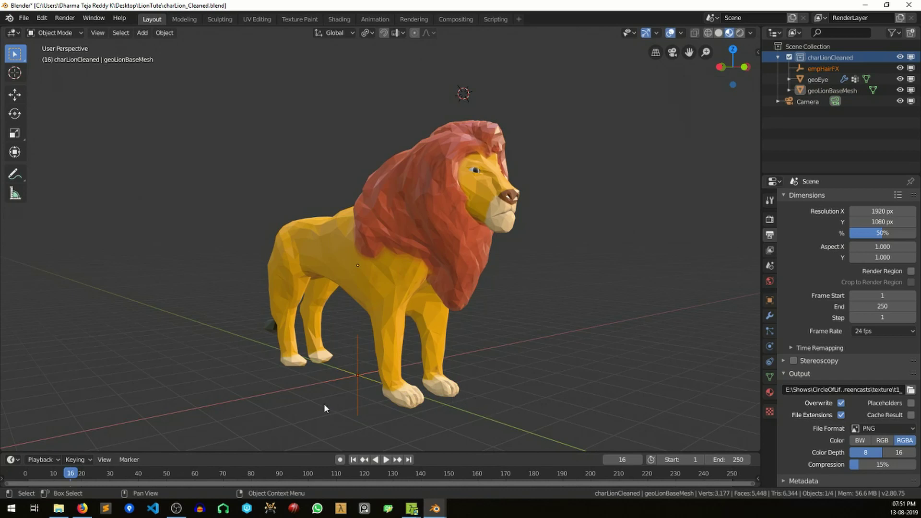
left_click(346, 377)
left_click(434, 233)
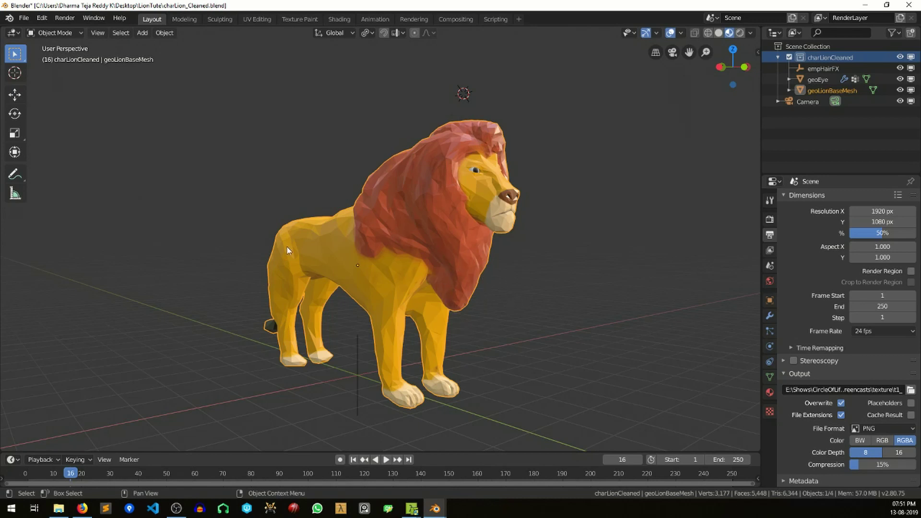
left_click(769, 377)
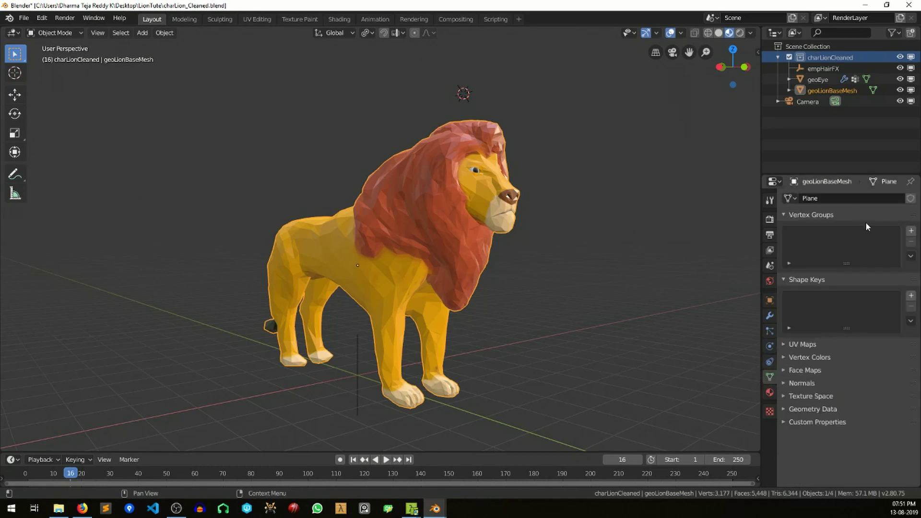
- Add a vertex group named 'fur' to the lion mesh
left_click(911, 231)
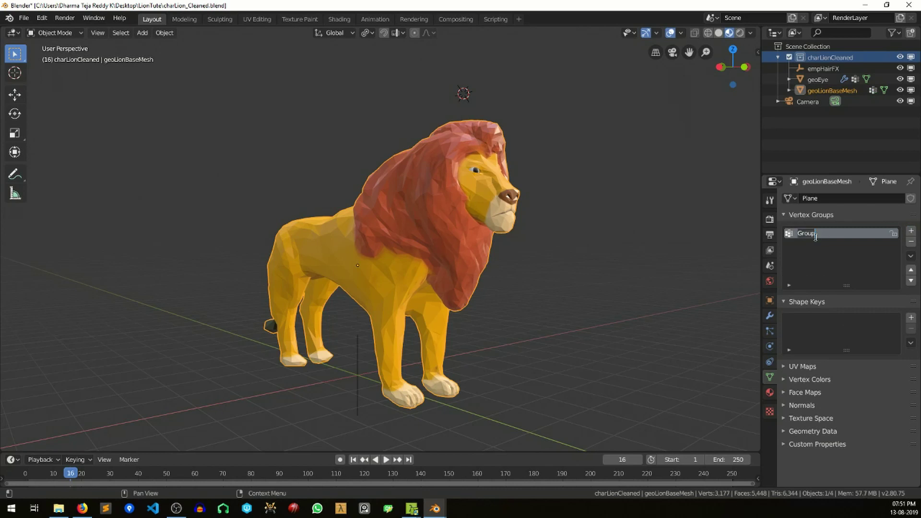
double_click(818, 235)
type("fur")
key("Return")
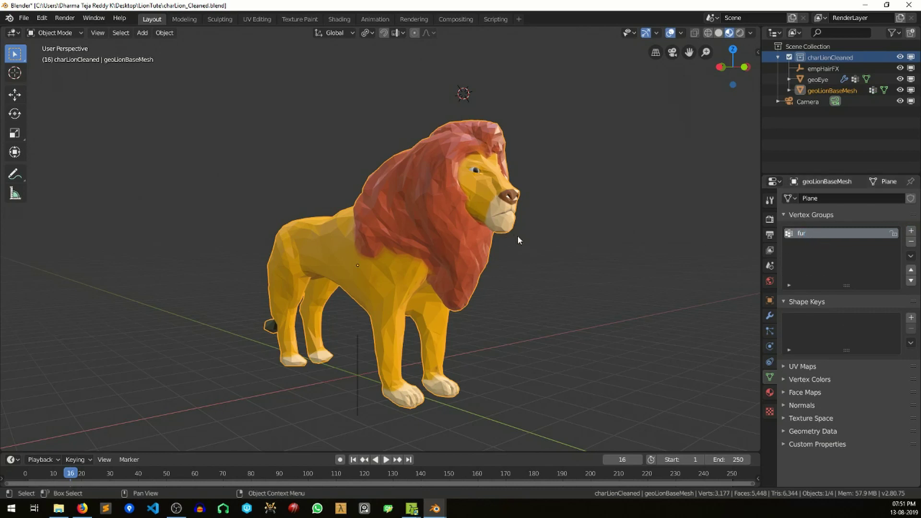
middle_click_drag(516, 240, 539, 253, "shift")
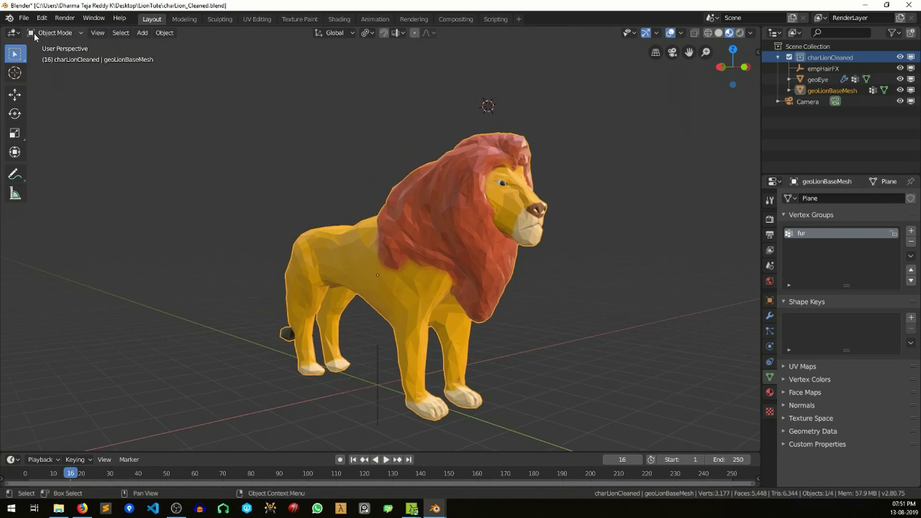
- Put the lion in Weight Paint mode and frame its head and mane for painting
left_click(60, 33)
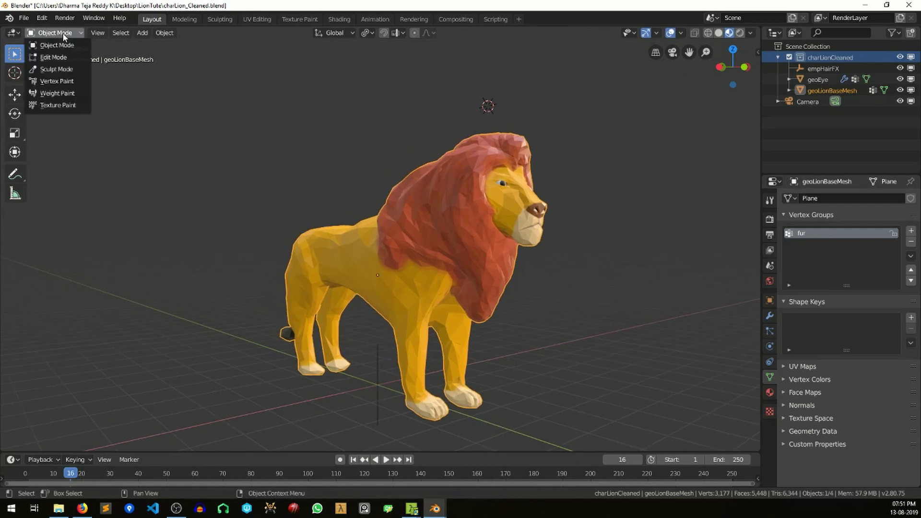
left_click(66, 93)
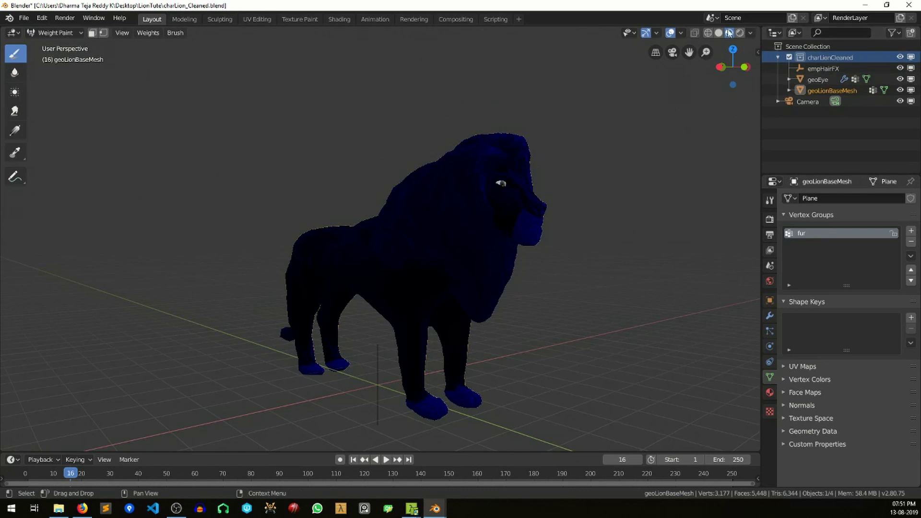
middle_click_drag(534, 135, 528, 236)
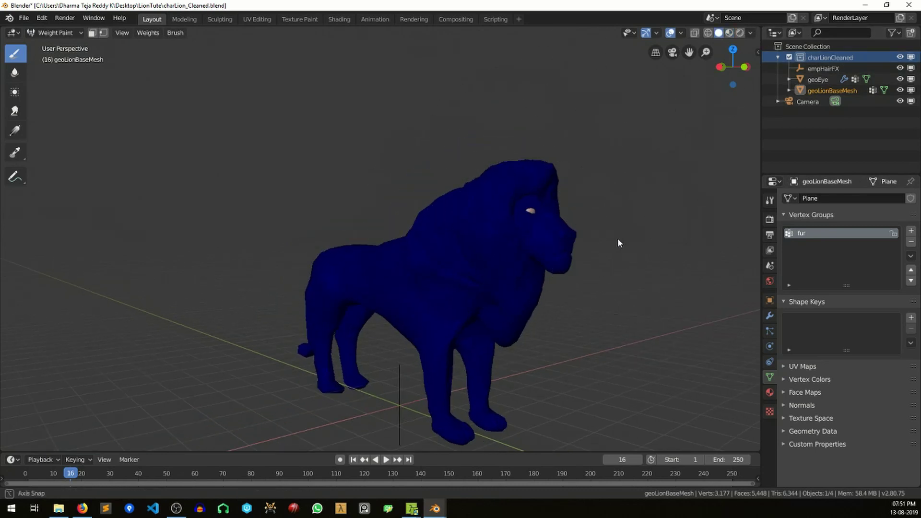
middle_click_drag(617, 240, 486, 254)
scroll(336, 250, "up", 3)
middle_click_drag(405, 229, 617, 204, "shift")
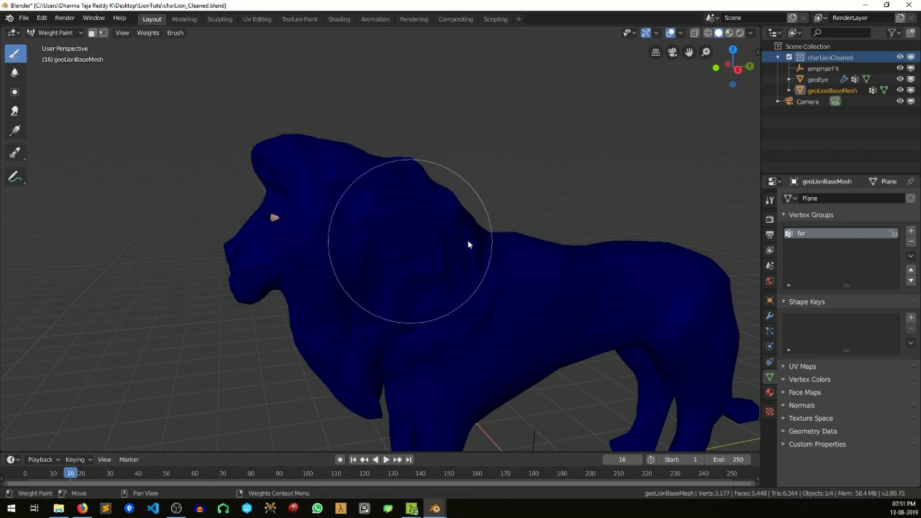
middle_click_drag(410, 257, 436, 235, "shift")
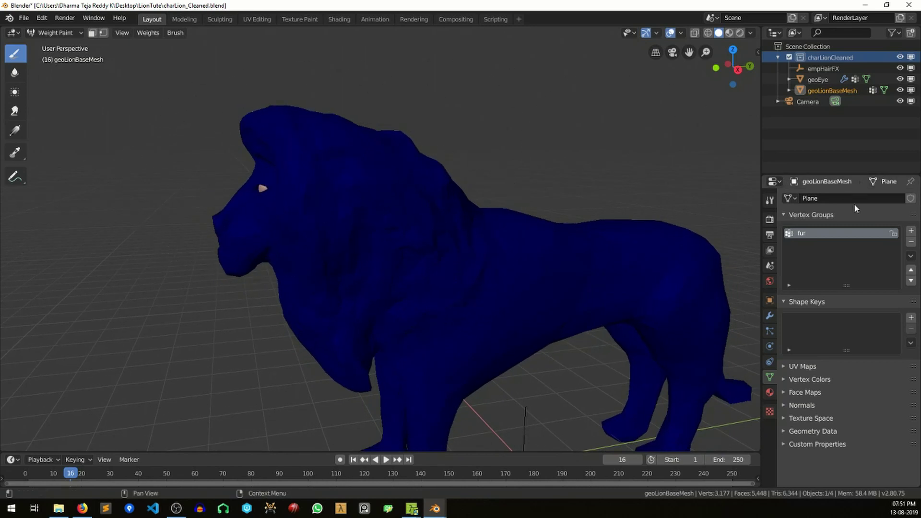
left_click(769, 201)
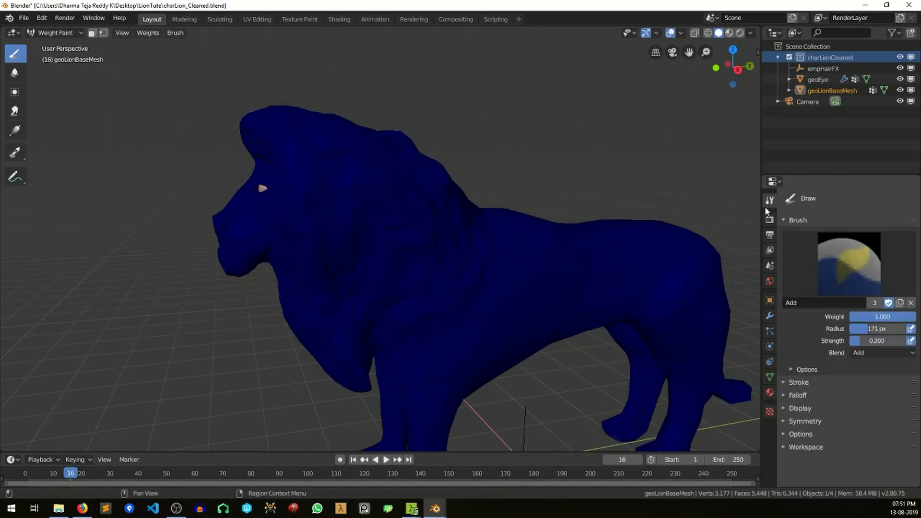
- Choose the Add weight brush and orbit to face the lion's mane
left_click(860, 266)
left_click(590, 321)
mouse_move(370, 214)
middle_mouse_down()
mouse_move(409, 194)
mouse_move(421, 230)
mouse_move(503, 213)
mouse_move(389, 275)
mouse_move(310, 396)
mouse_move(486, 319)
mouse_move(387, 290)
mouse_move(234, 314)
mouse_move(499, 236)
mouse_move(413, 171)
mouse_move(339, 231)
mouse_move(476, 263)
mouse_move(433, 318)
mouse_move(349, 265)
mouse_move(511, 213)
mouse_move(390, 283)
mouse_move(372, 173)
mouse_move(415, 249)
mouse_move(533, 259)
mouse_move(426, 282)
mouse_move(395, 268)
mouse_move(551, 206)
mouse_move(406, 282)
mouse_move(430, 313)
mouse_move(479, 300)
mouse_move(524, 309)
middle_mouse_up()
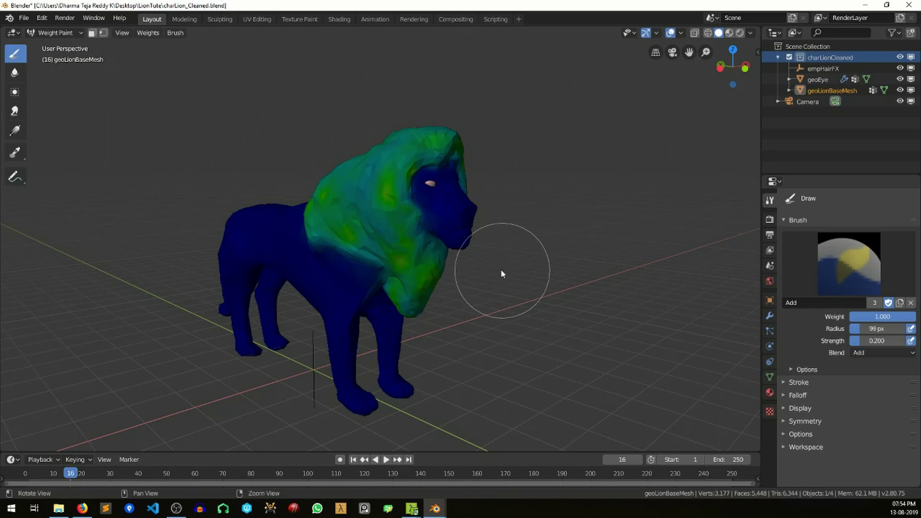
middle_click_drag(500, 271, 365, 290)
scroll(347, 282, "up", 4)
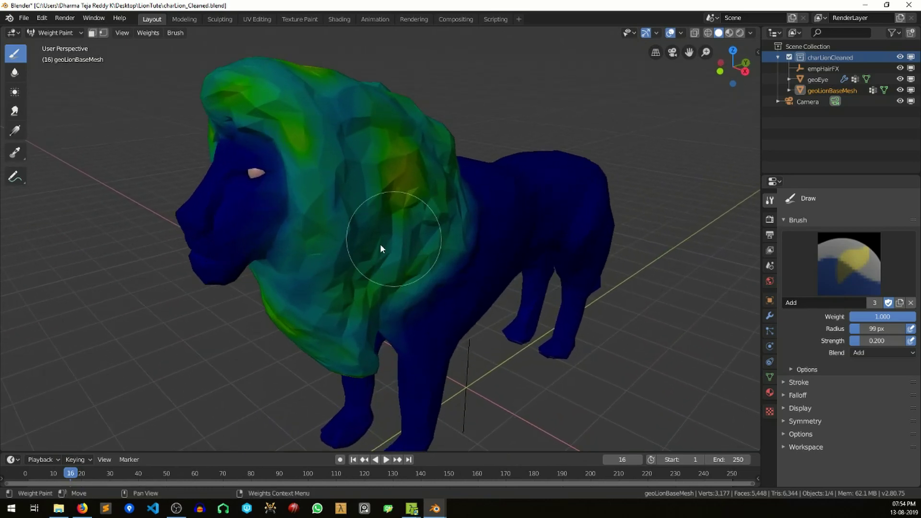
- Paint weight over both sides of the mane until it shows green and yellow
mouse_move(371, 228)
left_mouse_down()
mouse_move(419, 253)
mouse_move(408, 241)
mouse_move(372, 240)
mouse_move(319, 292)
mouse_move(281, 283)
mouse_move(327, 256)
mouse_move(360, 179)
mouse_move(390, 179)
mouse_move(382, 152)
mouse_move(368, 194)
left_mouse_up()
middle_click_drag(368, 194, 418, 266)
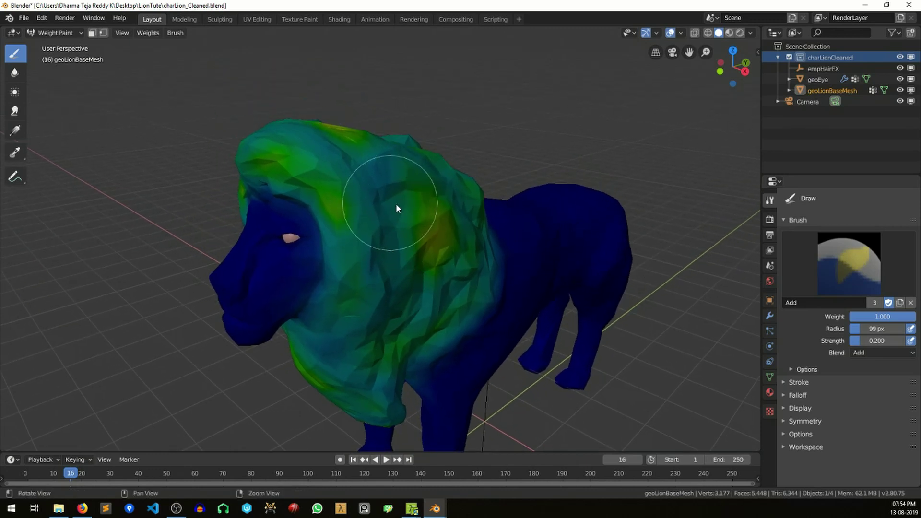
middle_click_drag(396, 206, 381, 208)
mouse_move(349, 160)
left_mouse_down()
mouse_move(375, 250)
mouse_move(365, 221)
mouse_move(389, 218)
mouse_move(388, 235)
mouse_move(414, 255)
mouse_move(336, 265)
mouse_move(404, 285)
mouse_move(398, 266)
mouse_move(380, 253)
mouse_move(369, 262)
mouse_move(320, 219)
mouse_move(364, 268)
mouse_move(409, 275)
mouse_move(379, 278)
mouse_move(384, 243)
mouse_move(363, 271)
mouse_move(373, 300)
mouse_move(397, 289)
mouse_move(420, 304)
mouse_move(403, 284)
mouse_move(354, 292)
mouse_move(366, 297)
mouse_move(324, 318)
mouse_move(348, 295)
mouse_move(330, 249)
mouse_move(339, 279)
mouse_move(334, 318)
mouse_move(374, 350)
mouse_move(385, 290)
mouse_move(339, 228)
left_mouse_up()
middle_click_drag(319, 252, 416, 227)
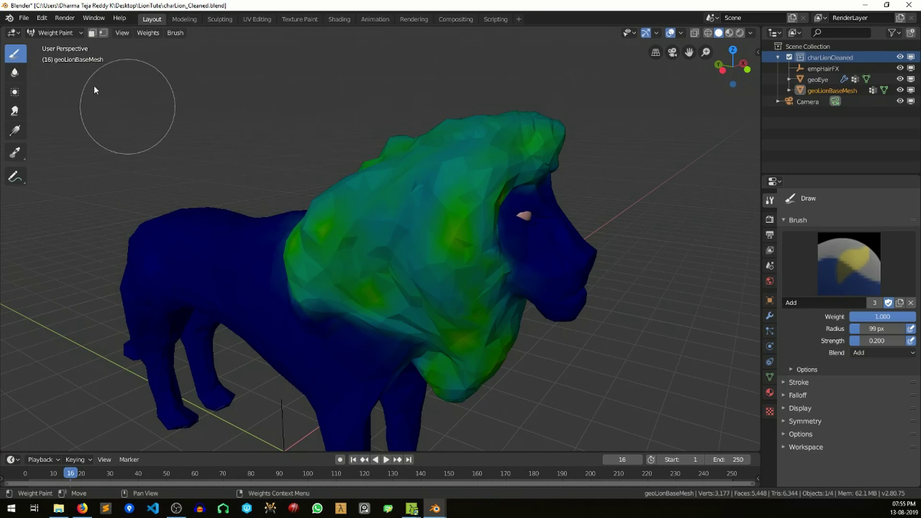
- Return to Object Mode and add a Displace modifier to the lion mesh
left_click(55, 33)
left_click(57, 45)
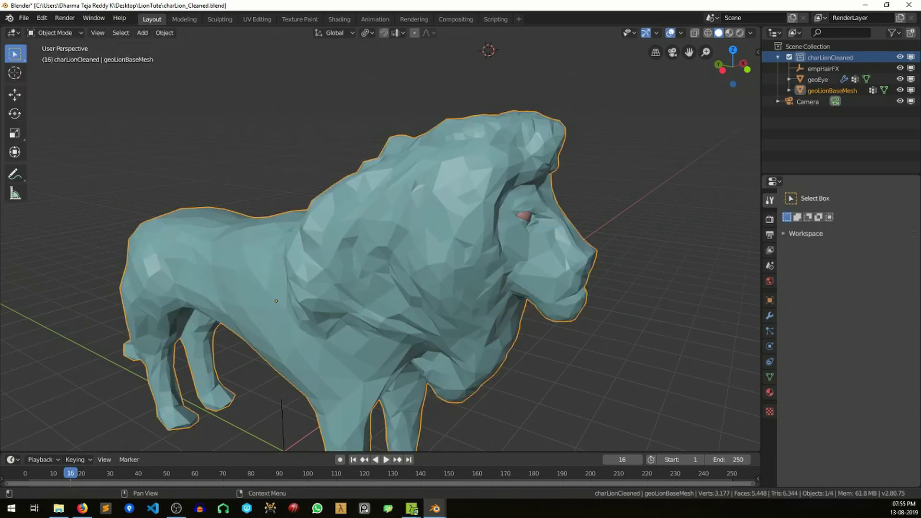
left_click(770, 316)
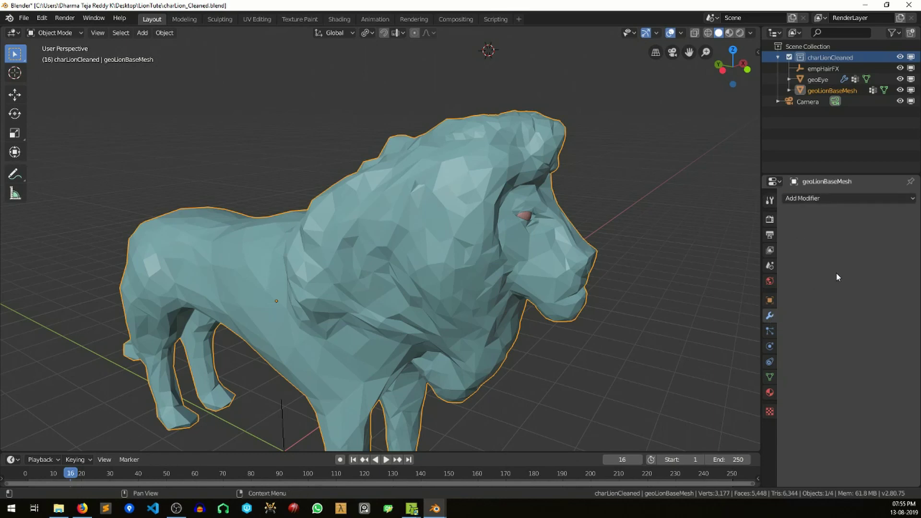
left_click(852, 199)
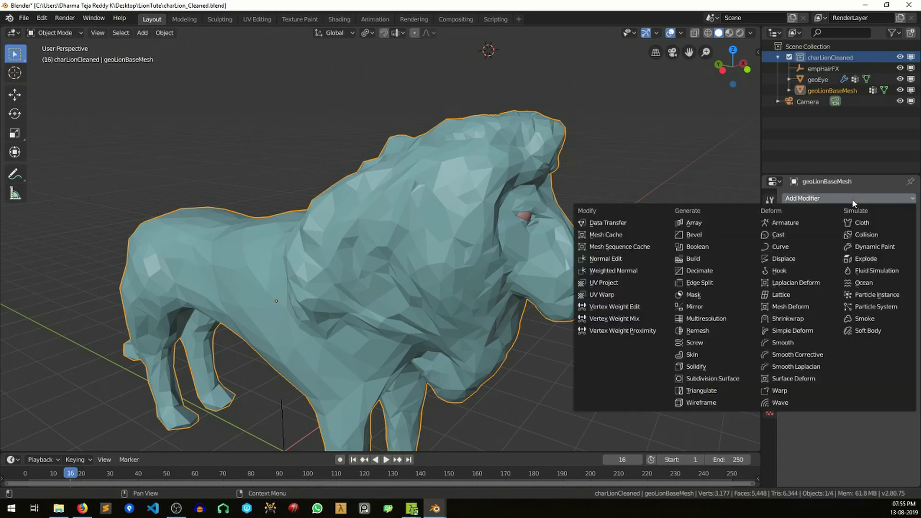
left_click(794, 260)
middle_click_drag(473, 312, 588, 242, "shift")
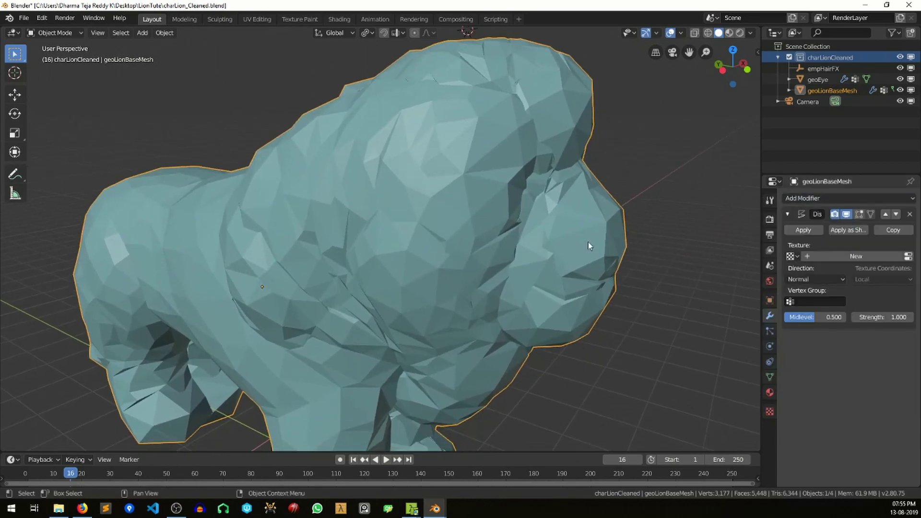
scroll(436, 286, "up", 2)
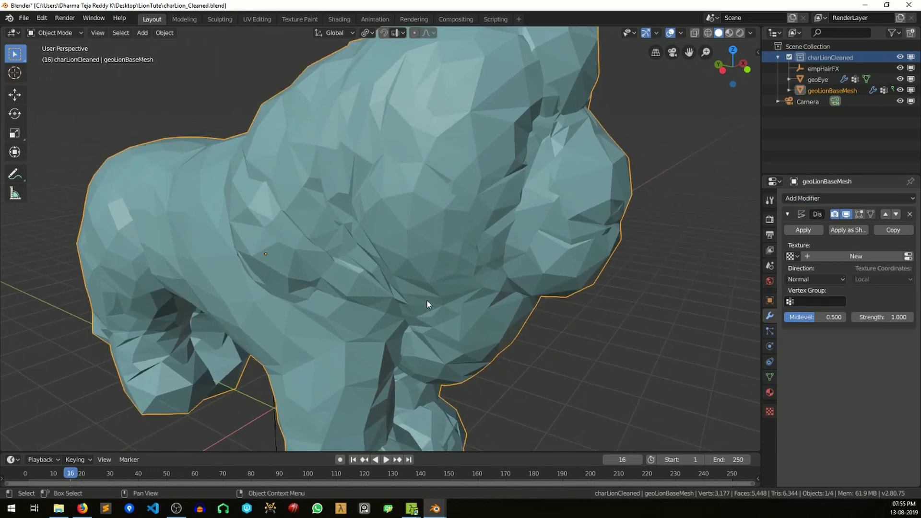
left_click(818, 301)
- Limit the Displace modifier to the fur vertex group and give it a new texture
left_click(798, 316)
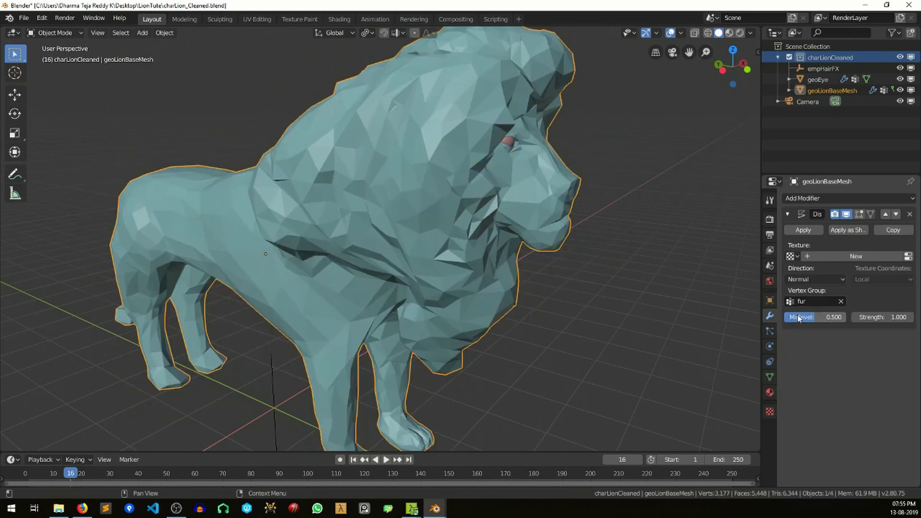
middle_click_drag(450, 292, 489, 309)
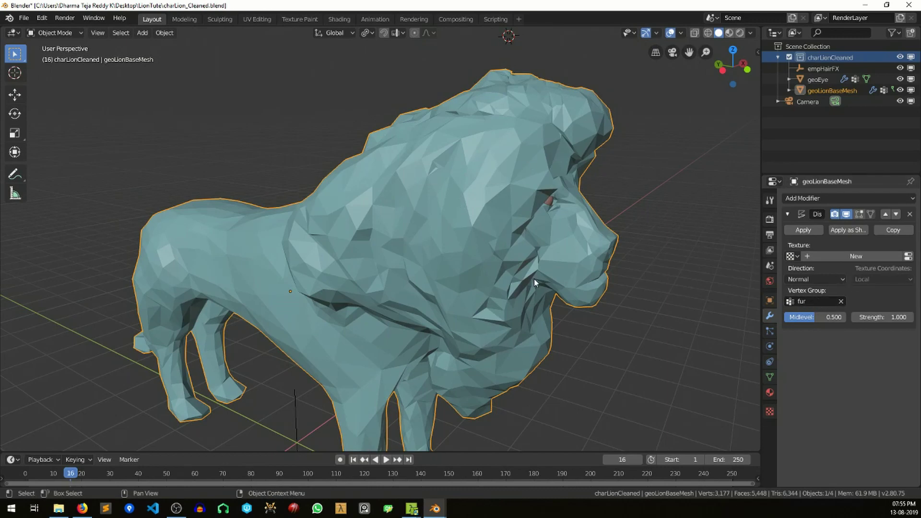
middle_click_drag(534, 278, 551, 282)
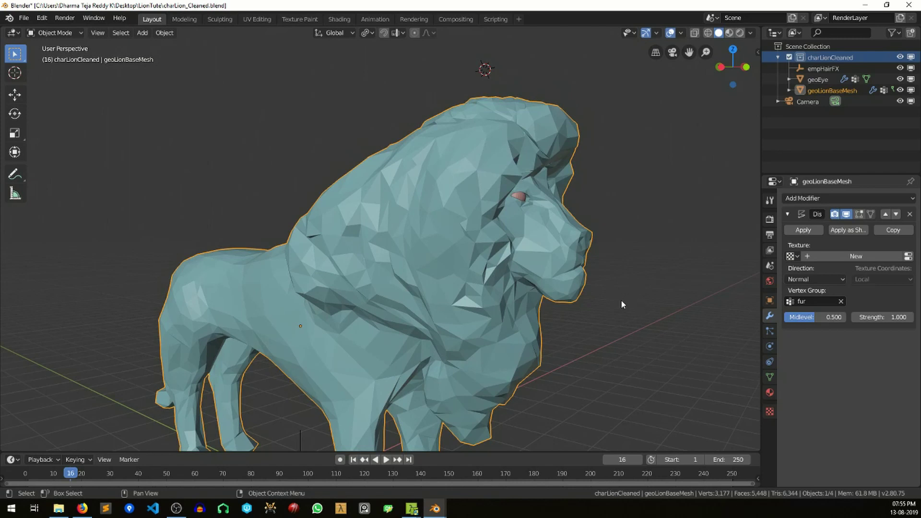
left_click(608, 306)
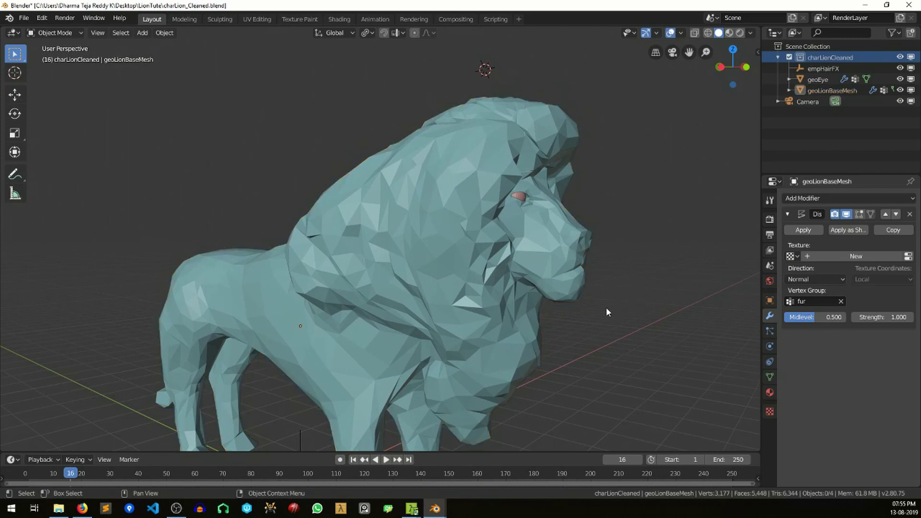
left_click(851, 255)
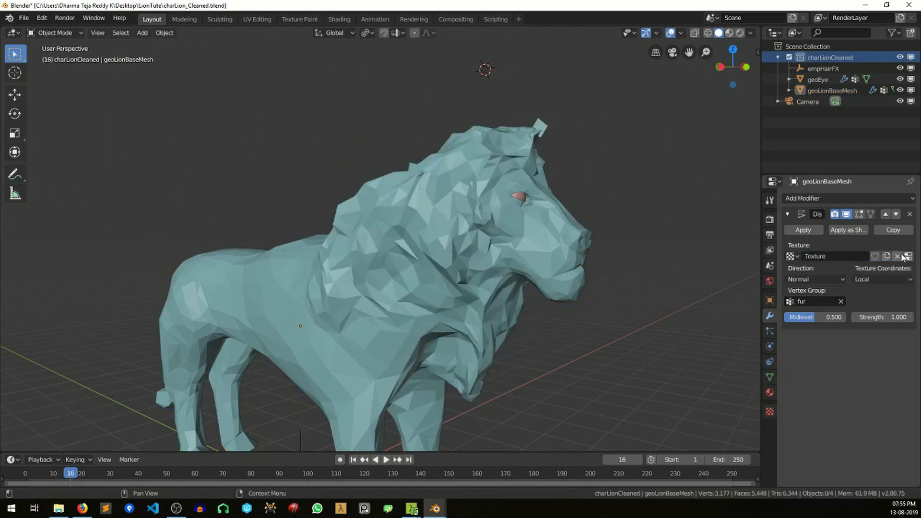
- Change the displacement texture's type to Clouds
left_click(907, 257)
left_click(865, 231)
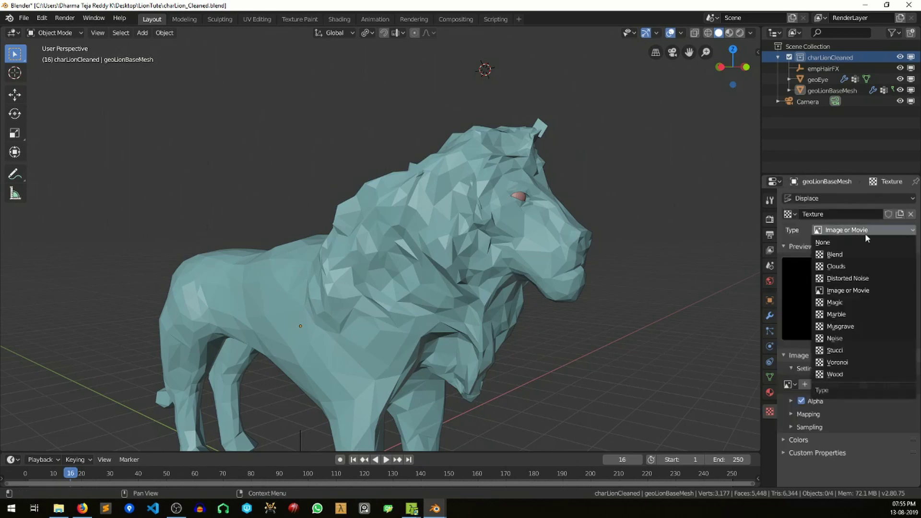
left_click(852, 267)
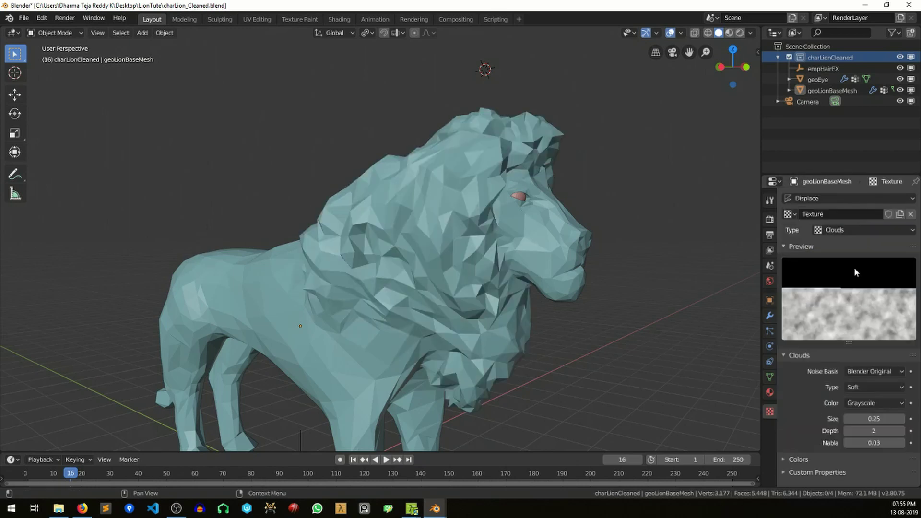
middle_click_drag(424, 280, 645, 269)
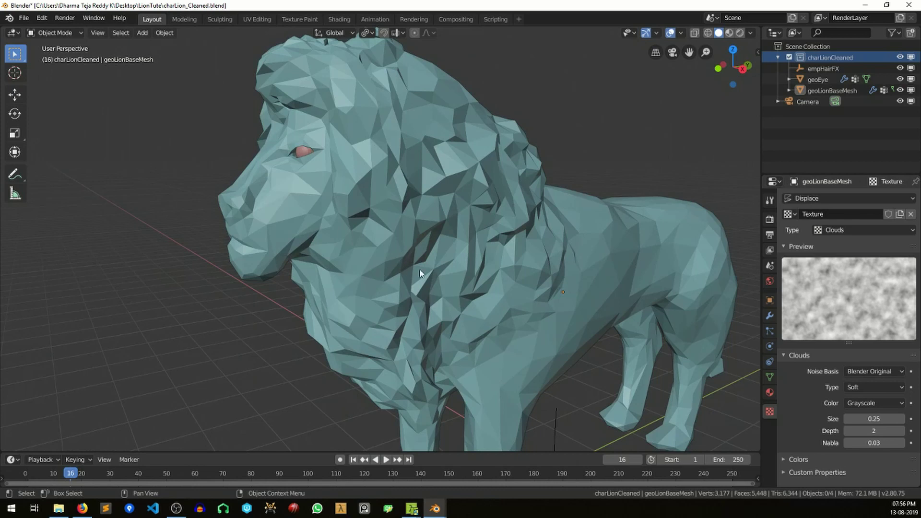
middle_click_drag(423, 284, 421, 294)
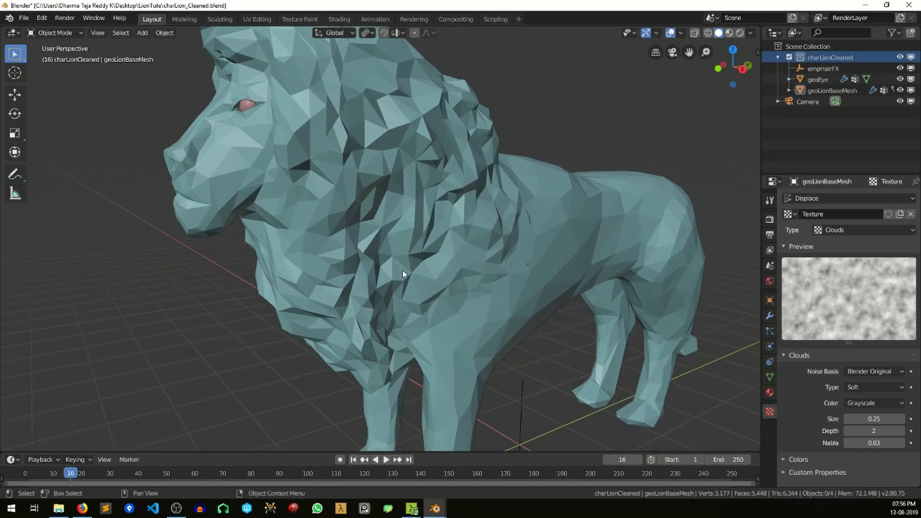
- Set the Clouds texture Size to 1.00
left_click(858, 419)
type("1")
key("Return")
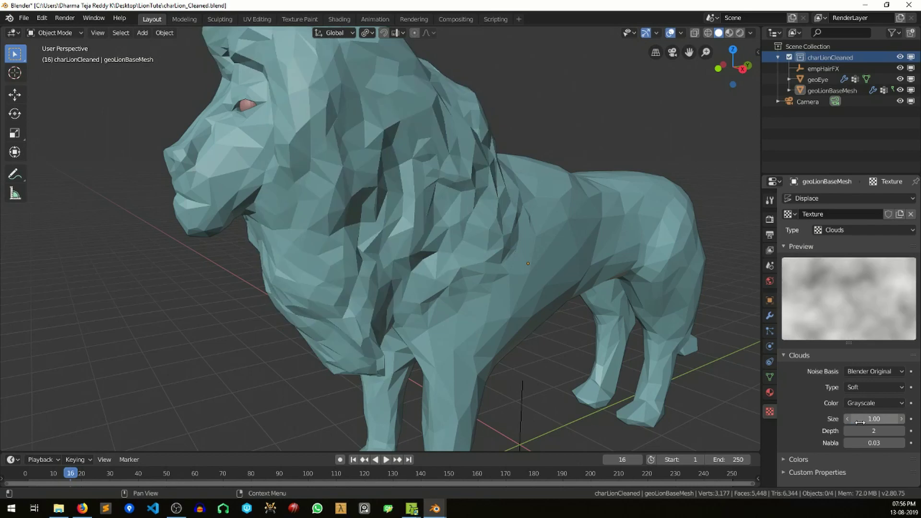
scroll(383, 240, "down", 5)
middle_click_drag(393, 255, 453, 280)
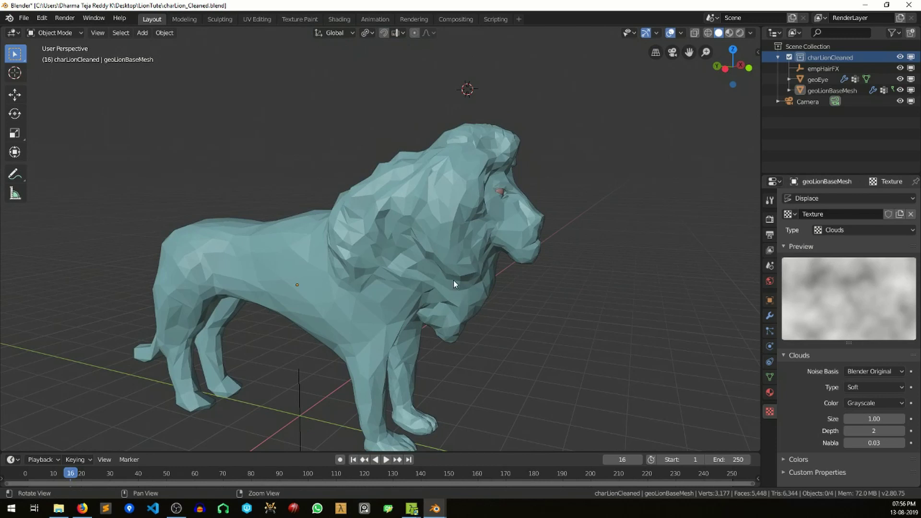
left_click(424, 206)
- Map the Displace texture with Object coordinates taken from the empHairFX empty
left_click(770, 317)
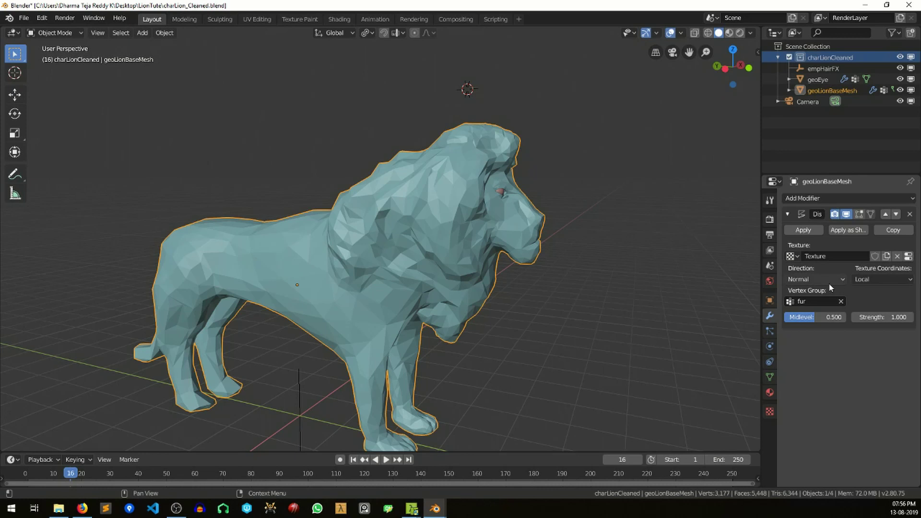
left_click(882, 279)
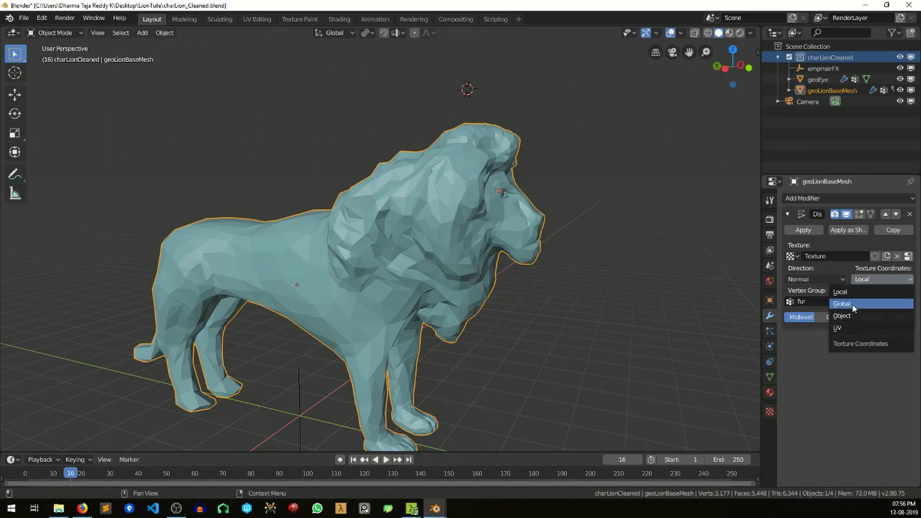
left_click(855, 315)
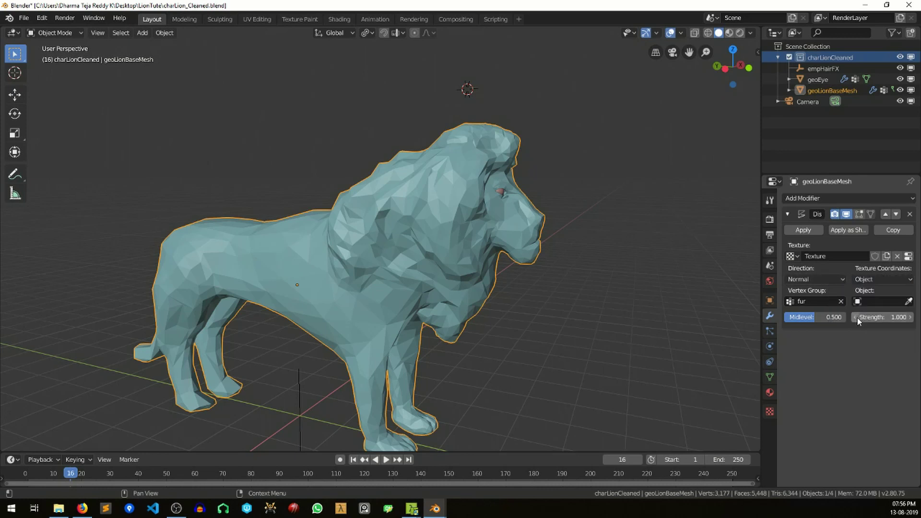
left_click(907, 302)
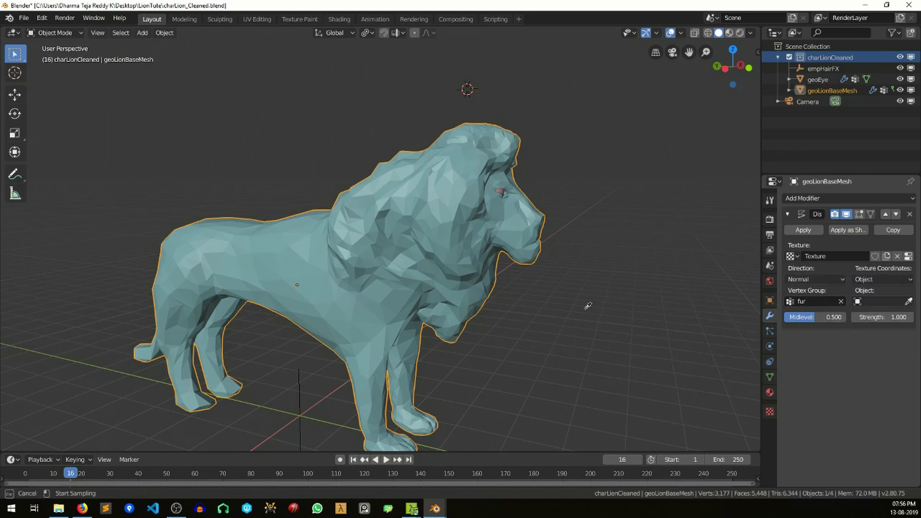
left_click(306, 385)
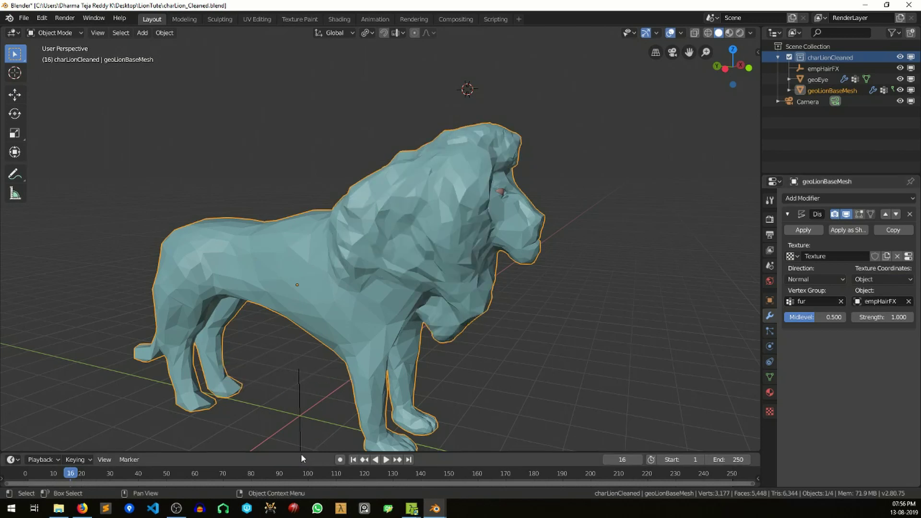
middle_click_drag(617, 378, 610, 301, "shift")
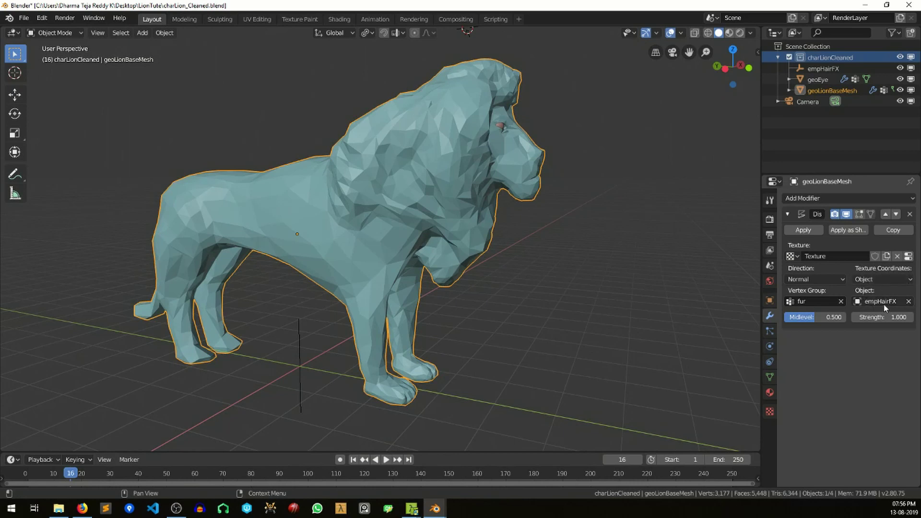
- Test-move the empHairFX empty with G, then cancel it back to its origin
left_click(299, 365)
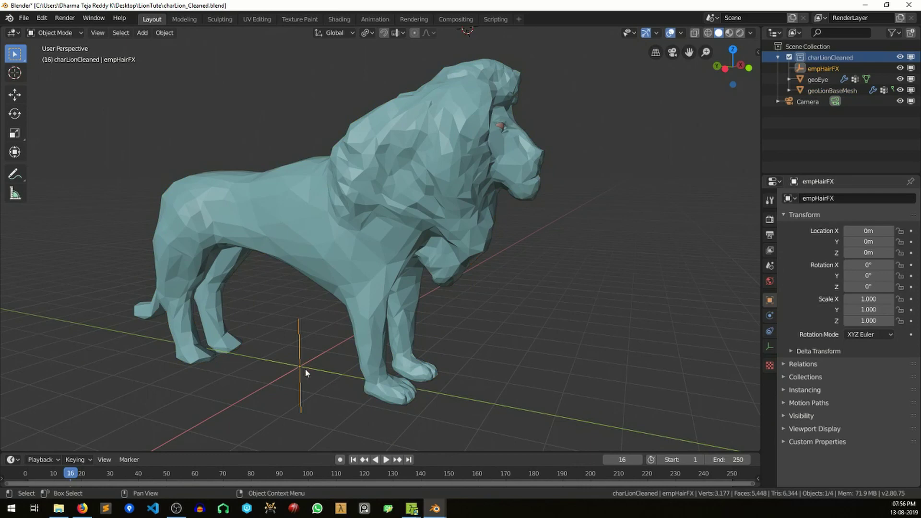
key("g")
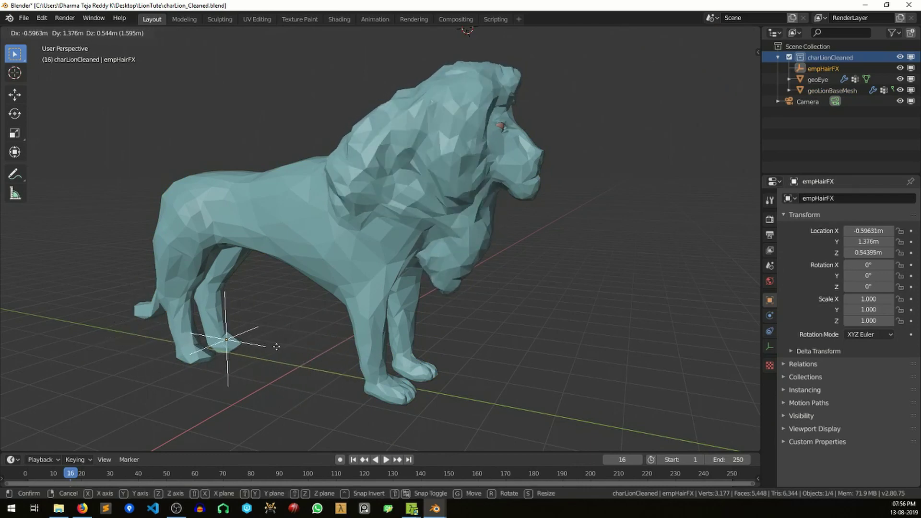
right_click(361, 354)
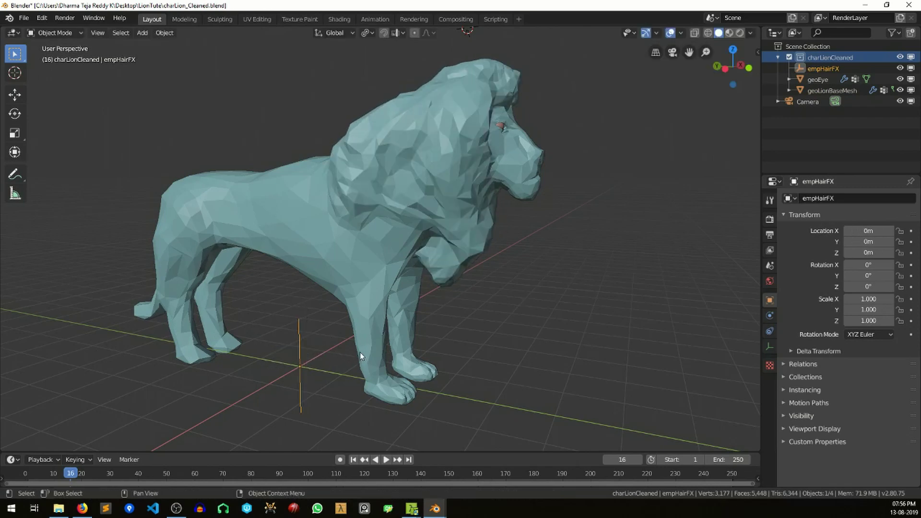
- Reselect the lion and set the Displace Strength to 0.5
middle_click_drag(463, 355, 436, 336)
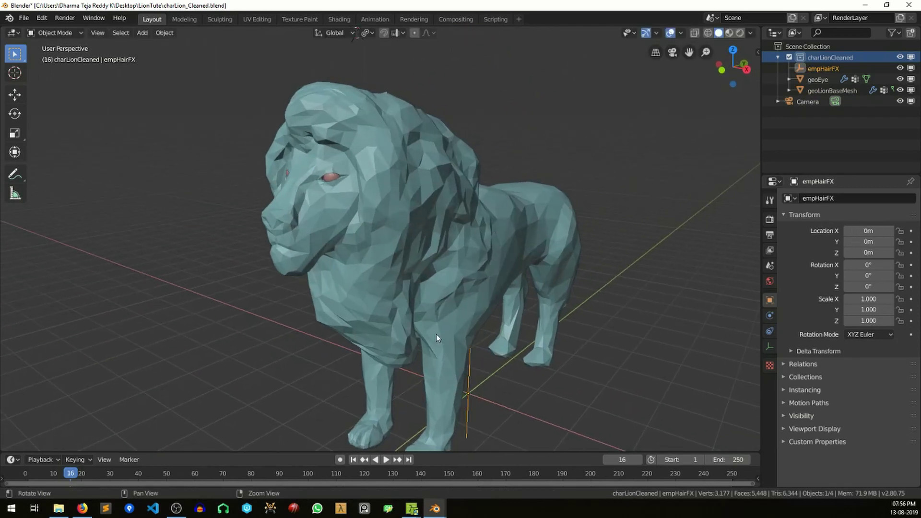
left_click(436, 259)
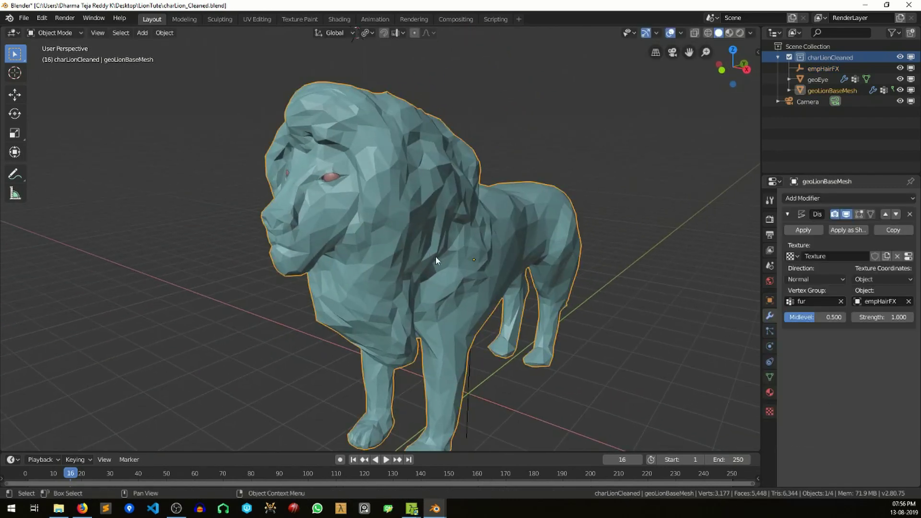
left_click(878, 317)
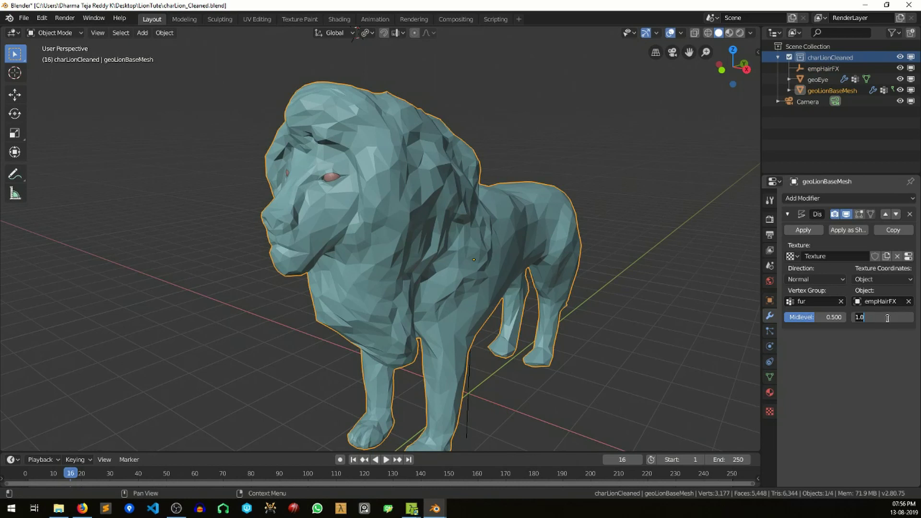
key("Return")
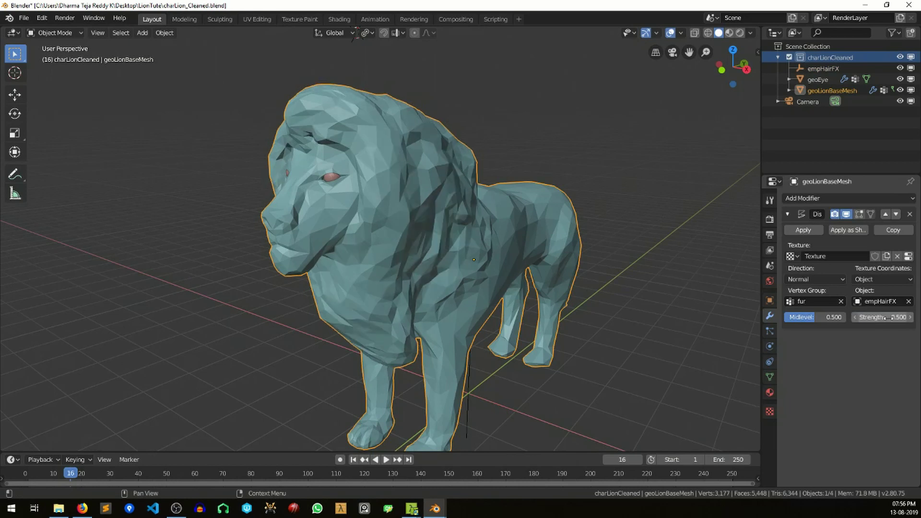
- Select the empHairFX empty and test-move it to preview the mane, cancelling to keep it at origin
middle_click_drag(453, 315, 549, 270)
left_click(286, 323)
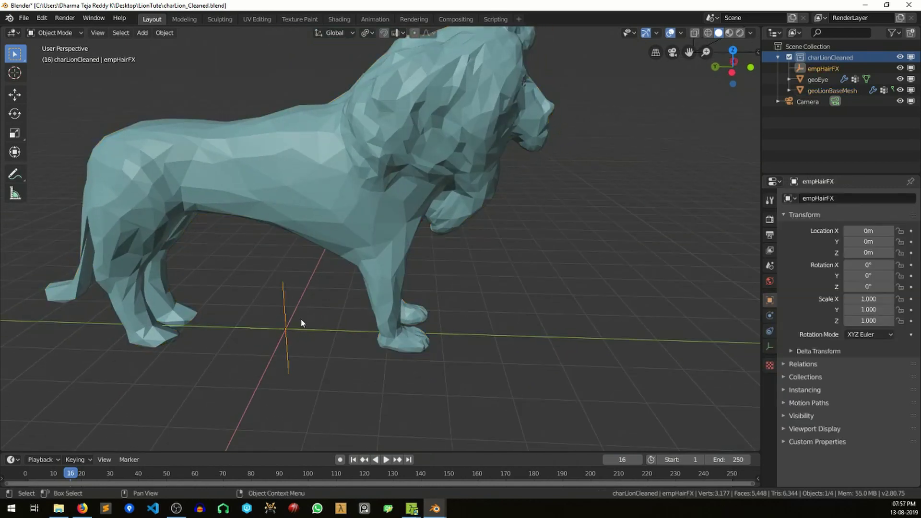
key("g")
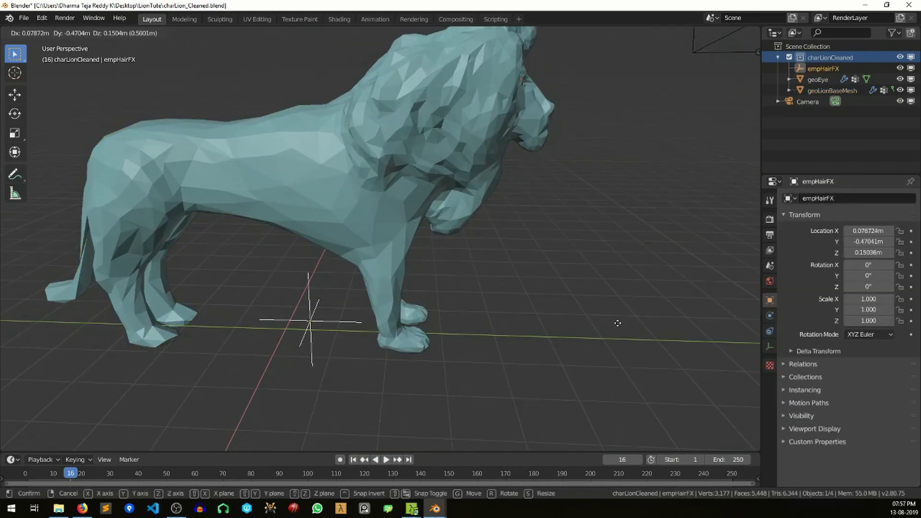
key("Escape")
- Reselect the empty at the origin and show its transform values: location 0, rotation 0°, scale 1
middle_click_drag(594, 300, 516, 287)
middle_click_drag(523, 339, 552, 288, "shift")
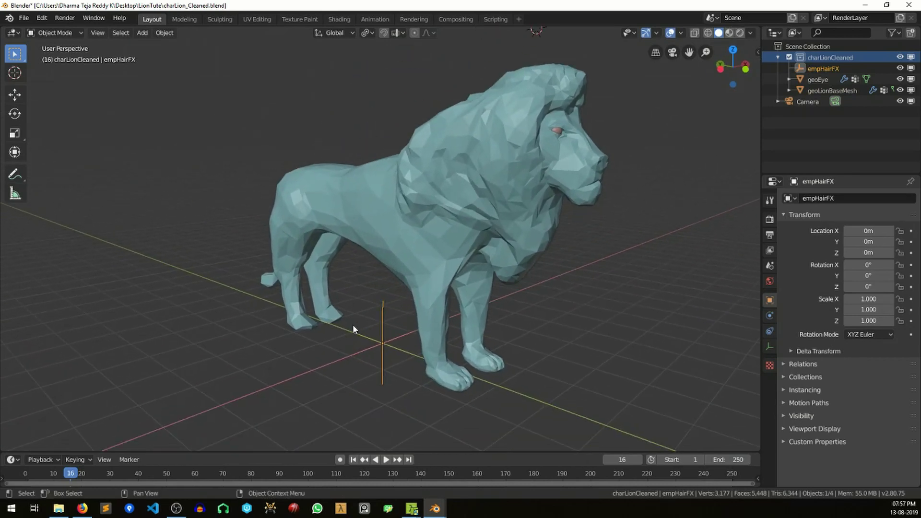
left_click_drag(361, 315, 390, 373)
left_click_drag(355, 304, 388, 337)
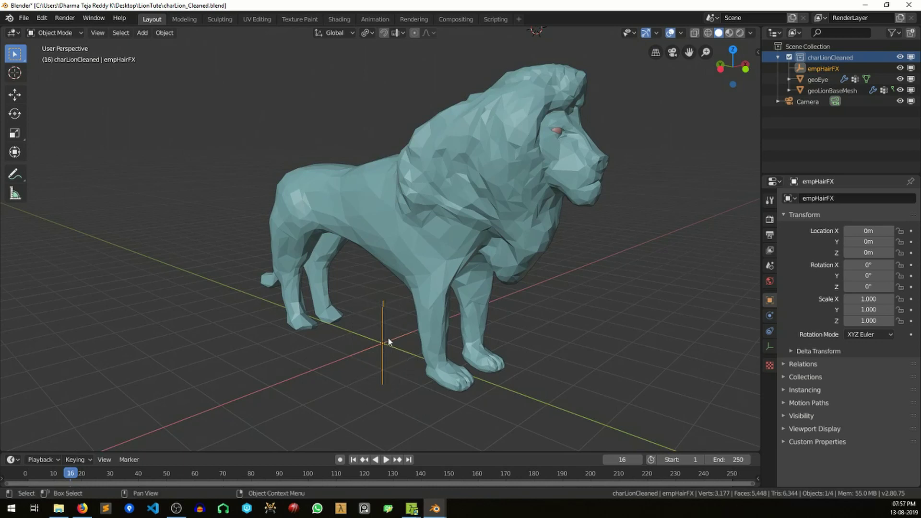
left_click(755, 49)
scroll(392, 277, "down", 4)
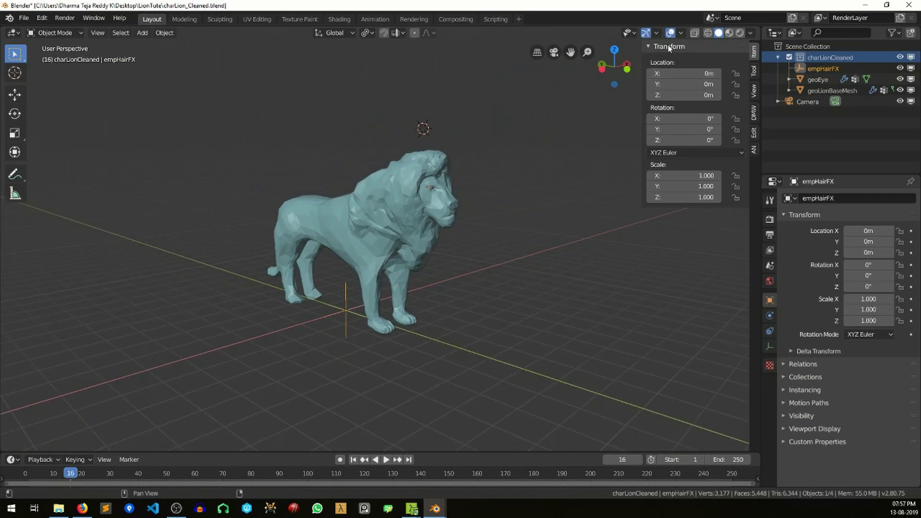
- Drive the empty's Y location with the expression #frame*0.1, moving it 0.1 m per frame
left_click(672, 81)
type("1")
type("frame*0.1")
key("Return")
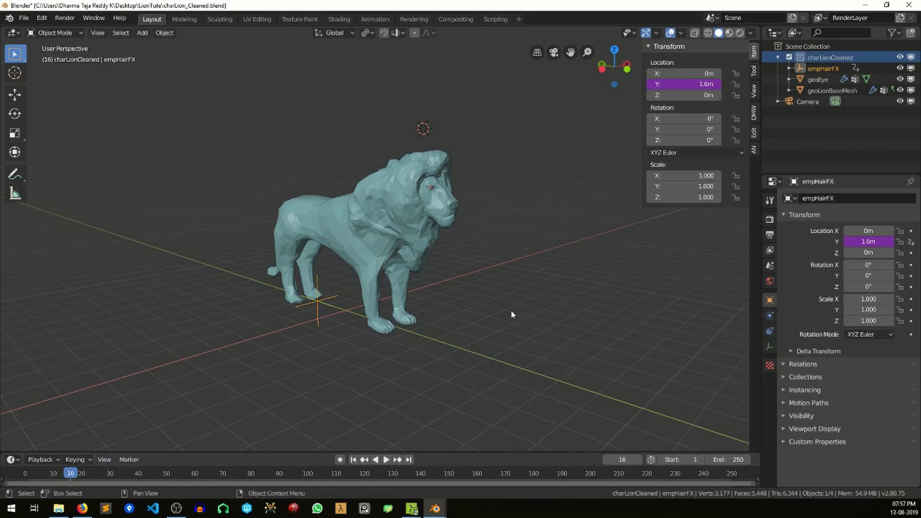
middle_click_drag(511, 310, 520, 312, "shift")
- Play the fur animation in Material Preview shading, turning the lion to face right, and stop at frame 188
key("space")
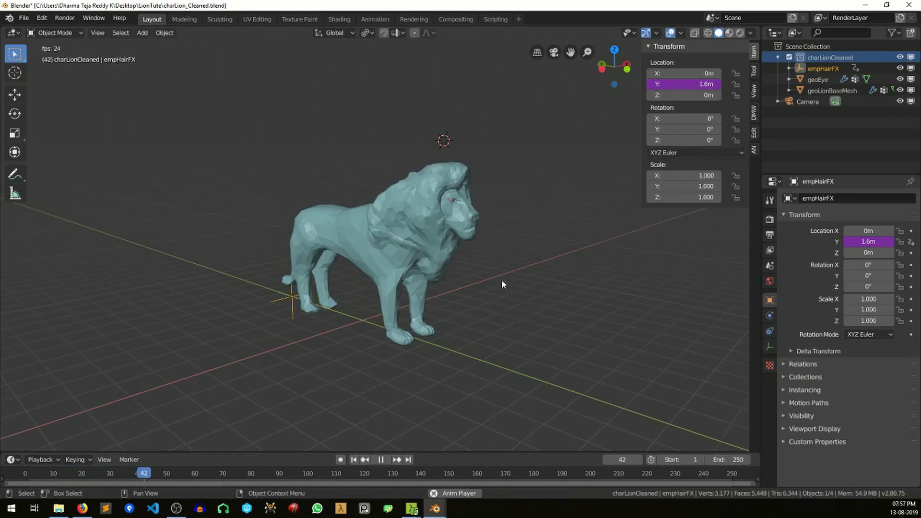
middle_click_drag(502, 279, 336, 284)
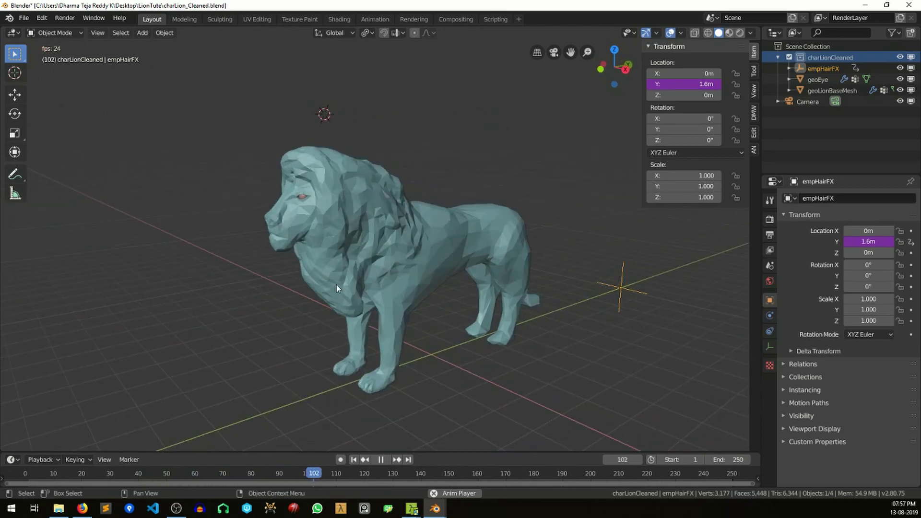
left_click(730, 33)
middle_click_drag(317, 293, 442, 287)
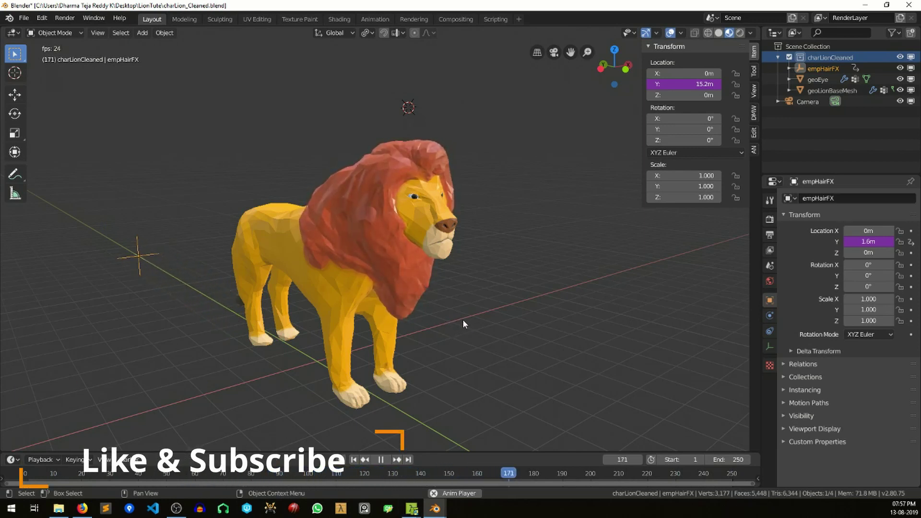
key("space")
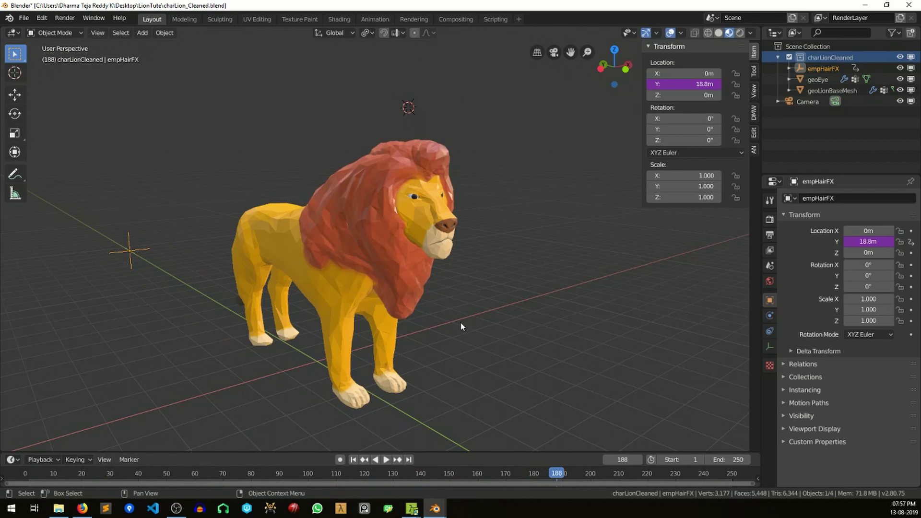